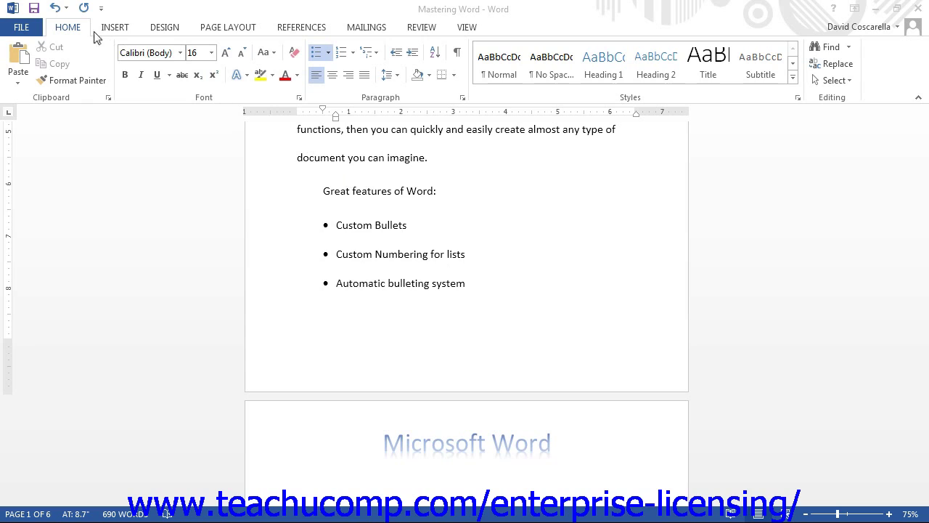
# With the cursor in the feature list, choose Define New Bullet from the Bullets gallery
pyautogui.click(76, 35)
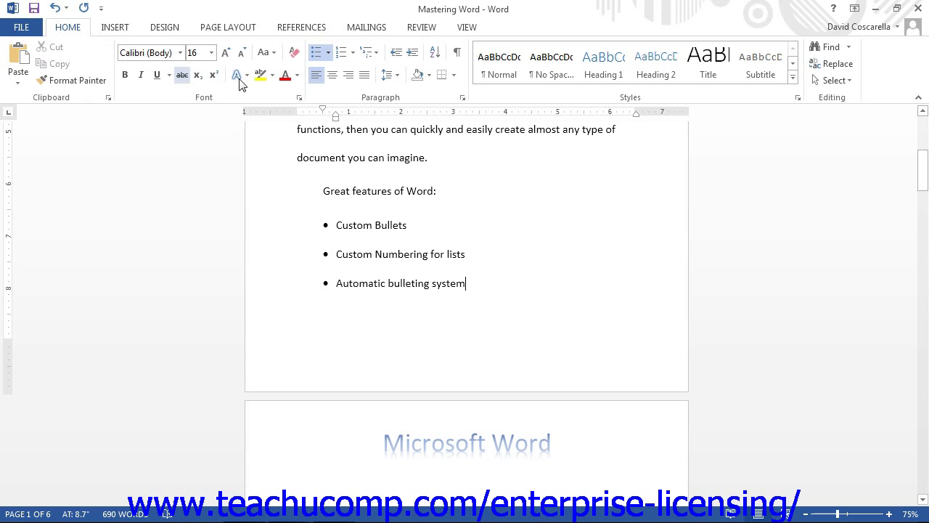
pyautogui.click(329, 54)
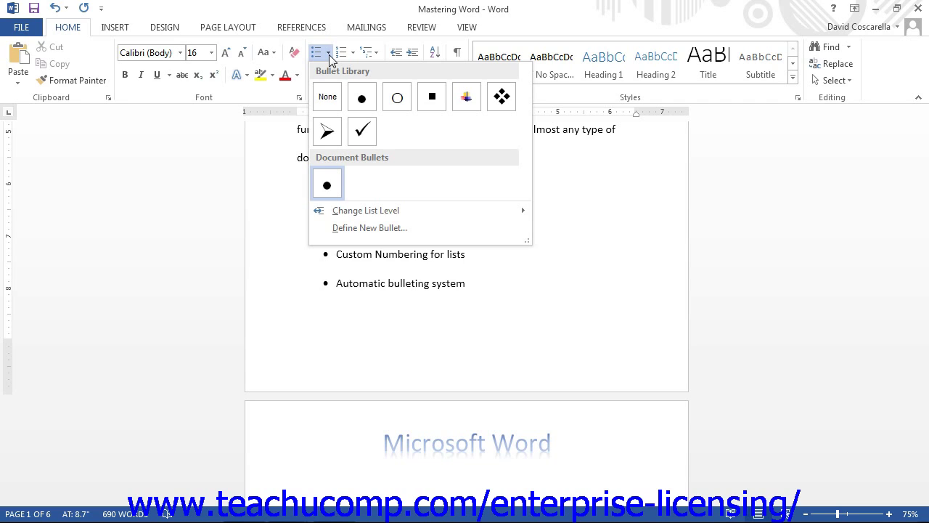
pyautogui.click(371, 228)
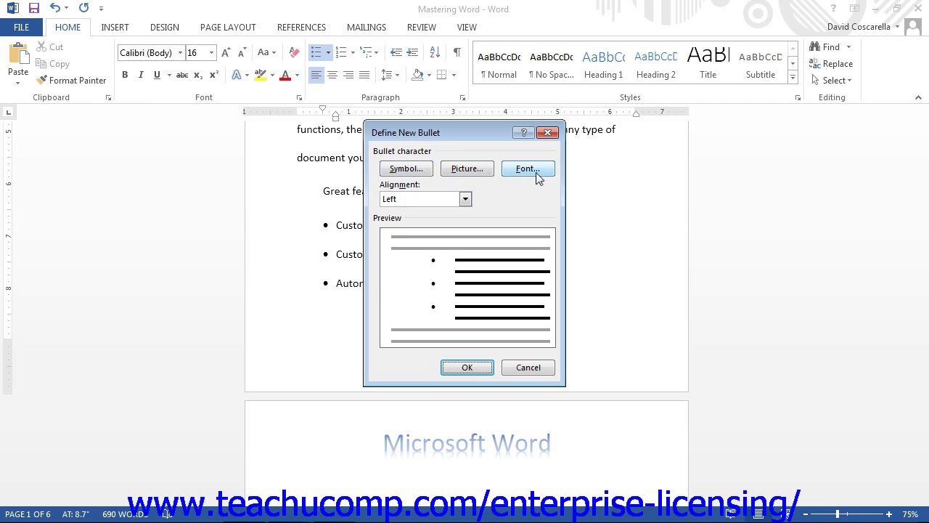
# Set the bullet character to the Webdings key symbol (code 209)
pyautogui.click(403, 168)
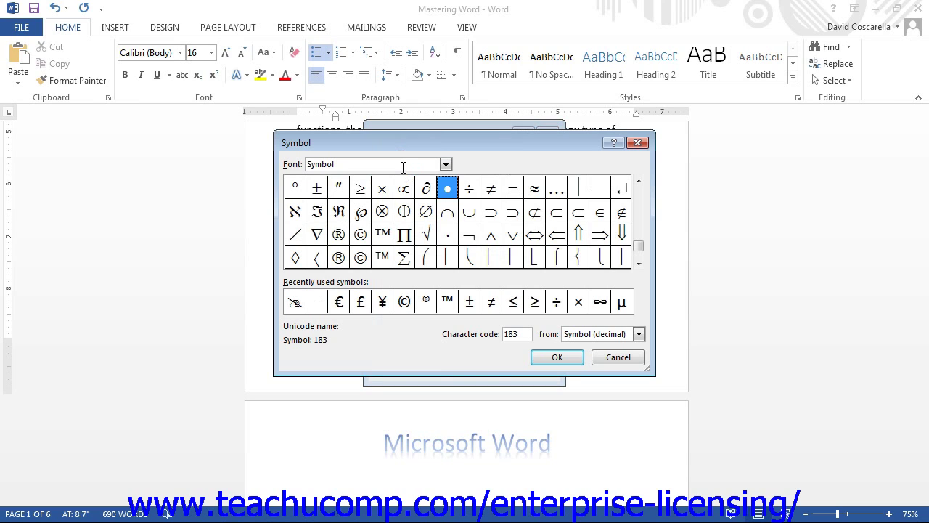
pyautogui.click(446, 165)
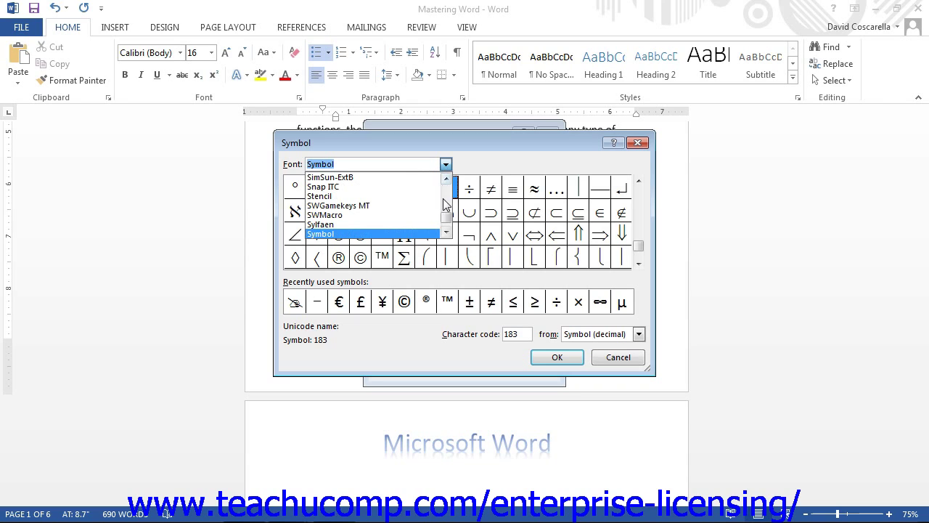
pyautogui.scroll(-5, 442, 218)
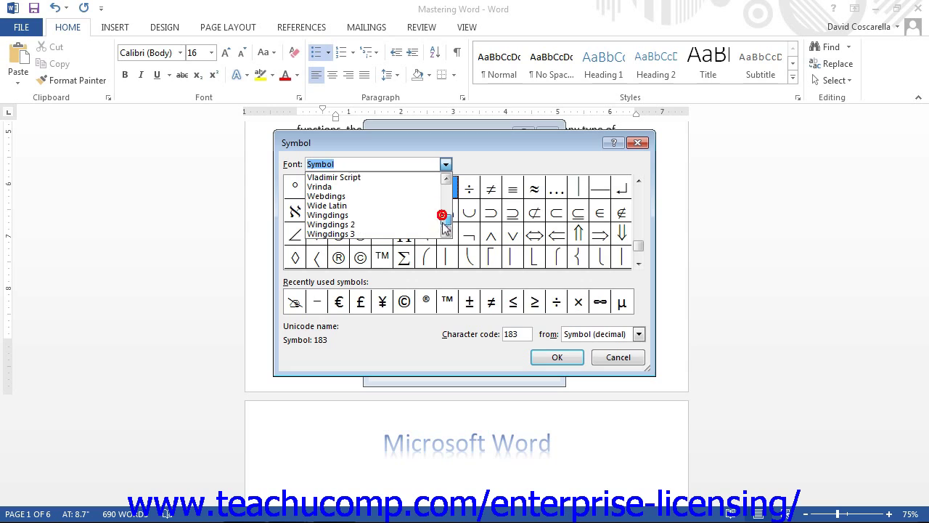
pyautogui.click(396, 214)
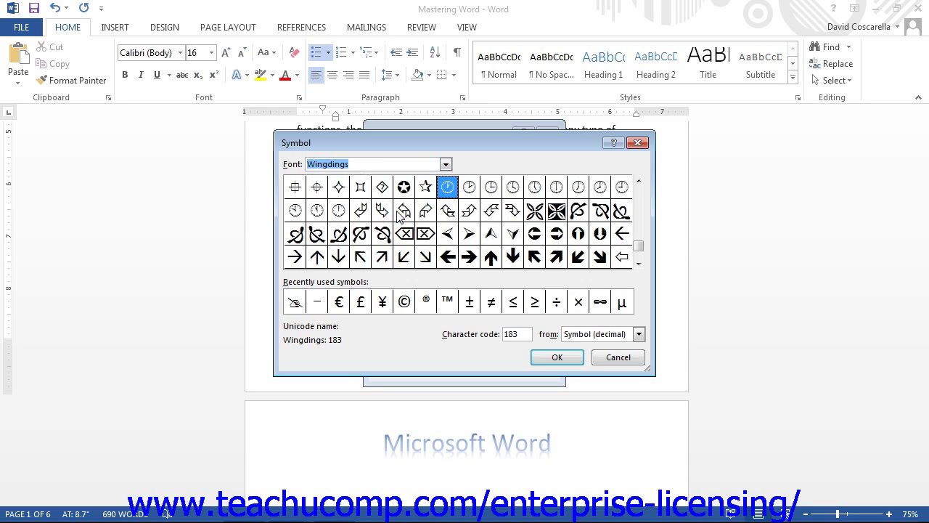
pyautogui.click(445, 165)
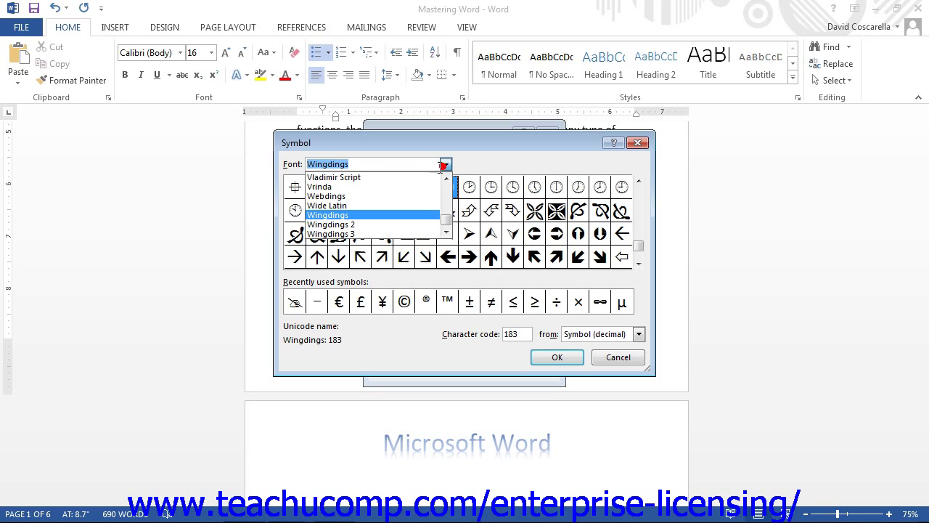
pyautogui.click(399, 235)
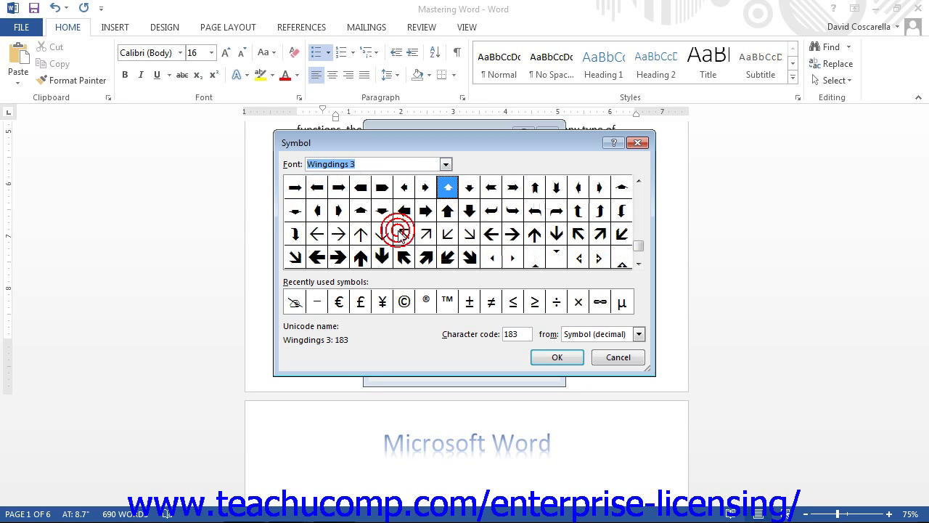
pyautogui.click(445, 166)
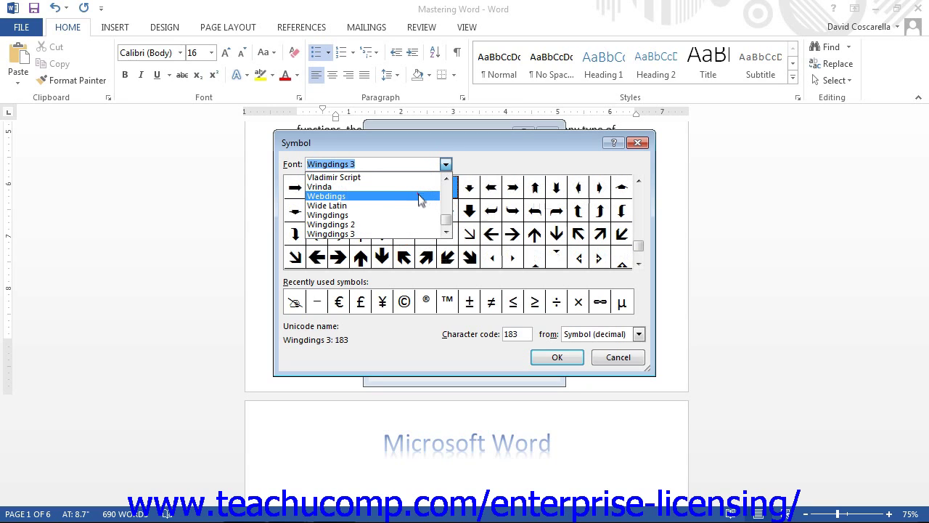
pyautogui.click(421, 196)
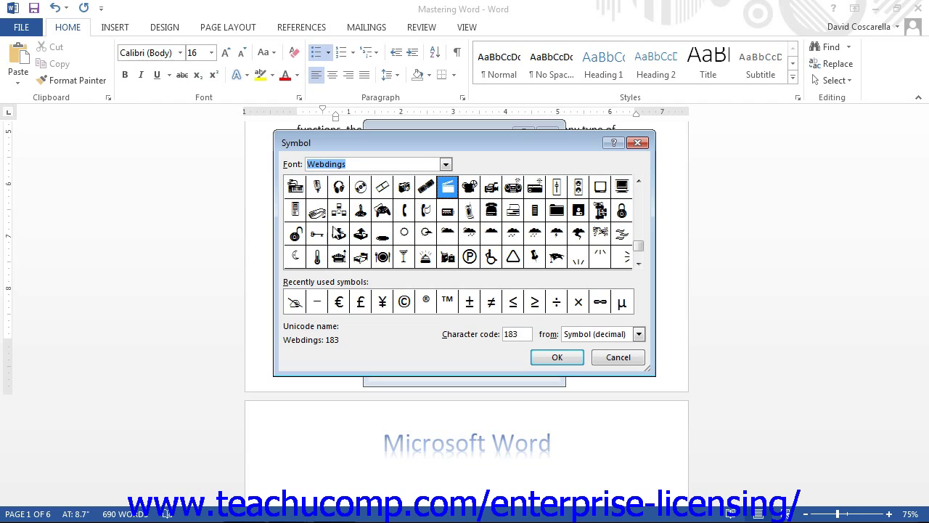
pyautogui.click(320, 235)
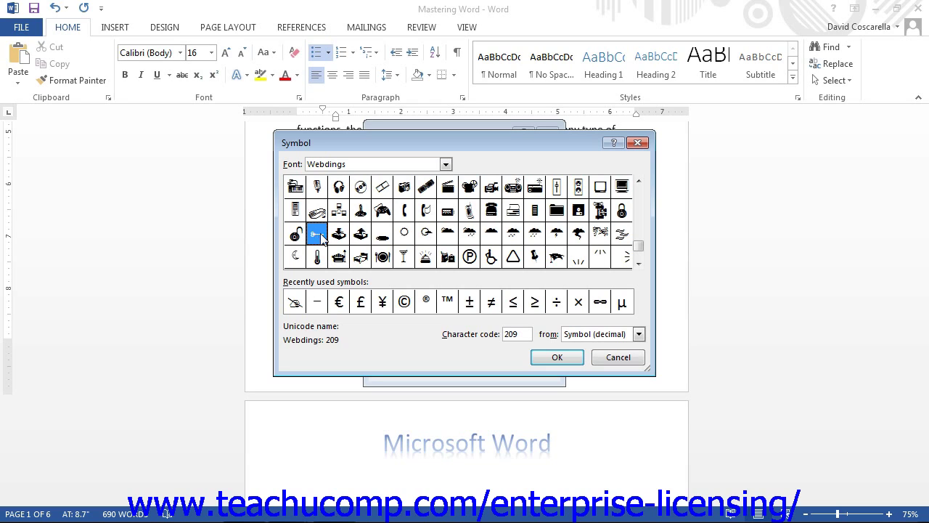
pyautogui.click(553, 358)
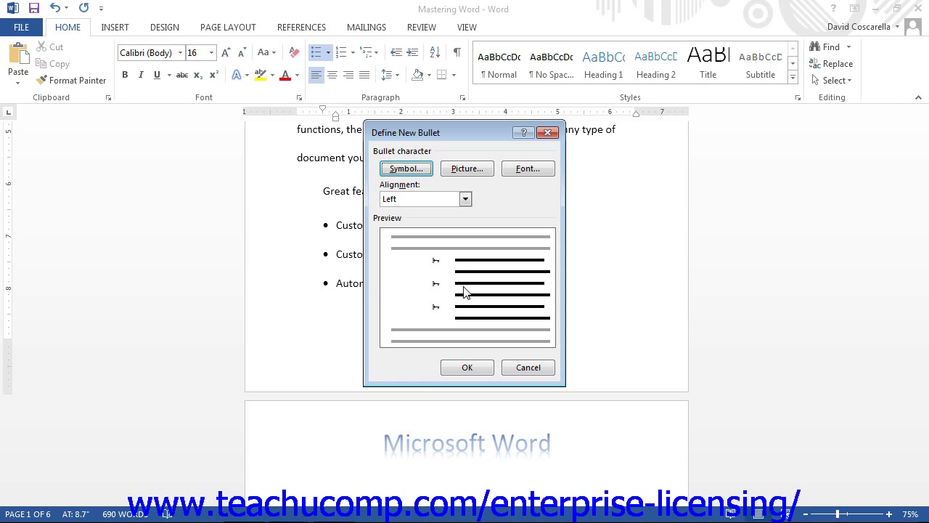
pyautogui.click(474, 171)
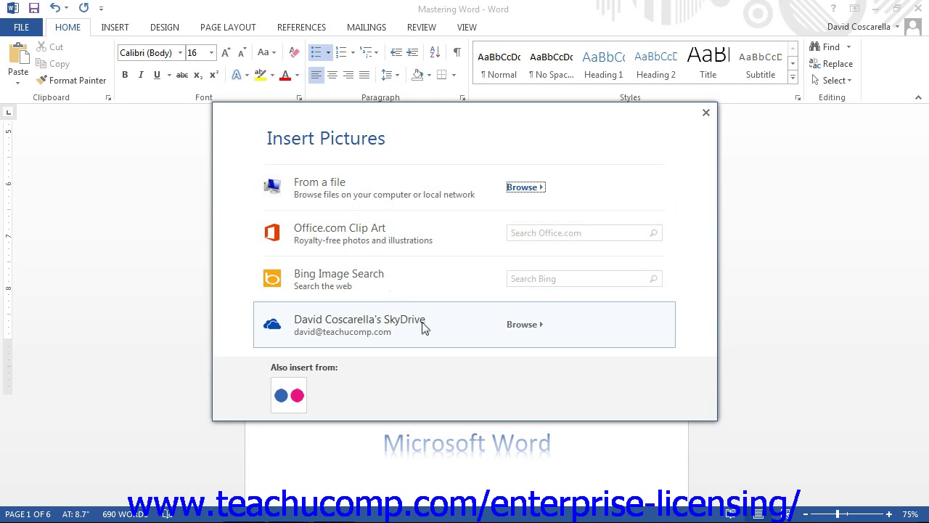
pyautogui.click(706, 113)
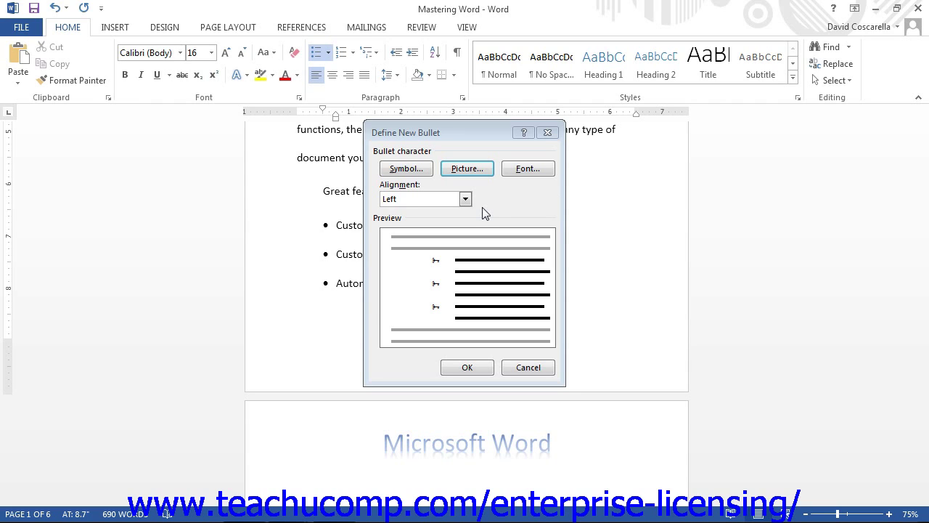
# Set the bullet symbol's font colour to Dark Red
pyautogui.click(519, 172)
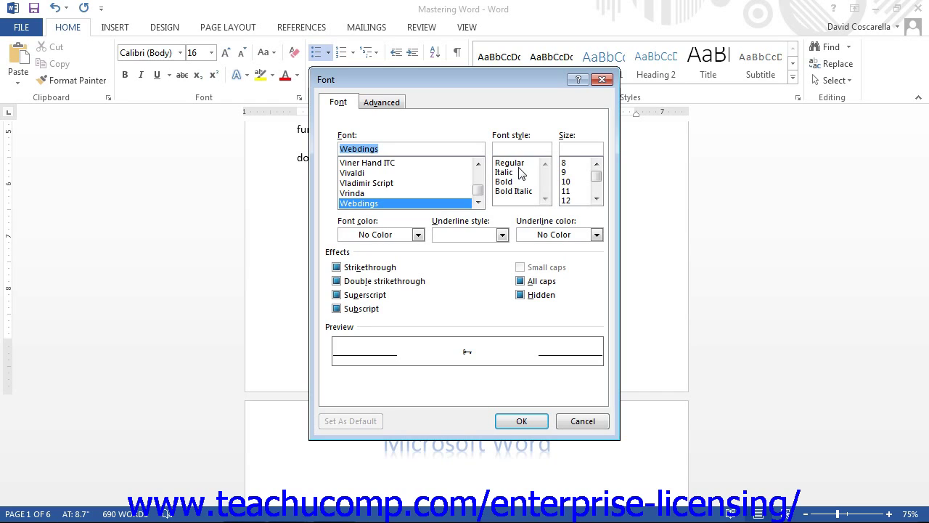
pyautogui.click(419, 235)
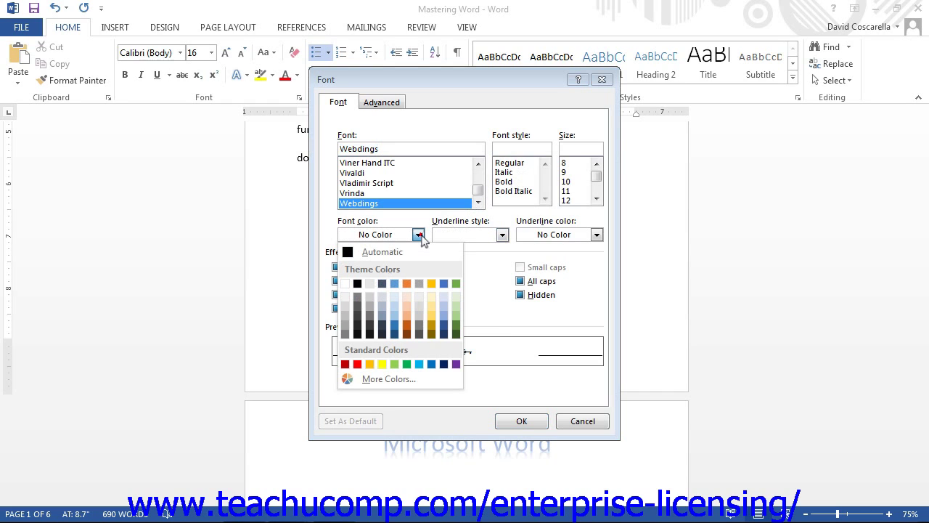
pyautogui.click(346, 364)
pyautogui.click(521, 421)
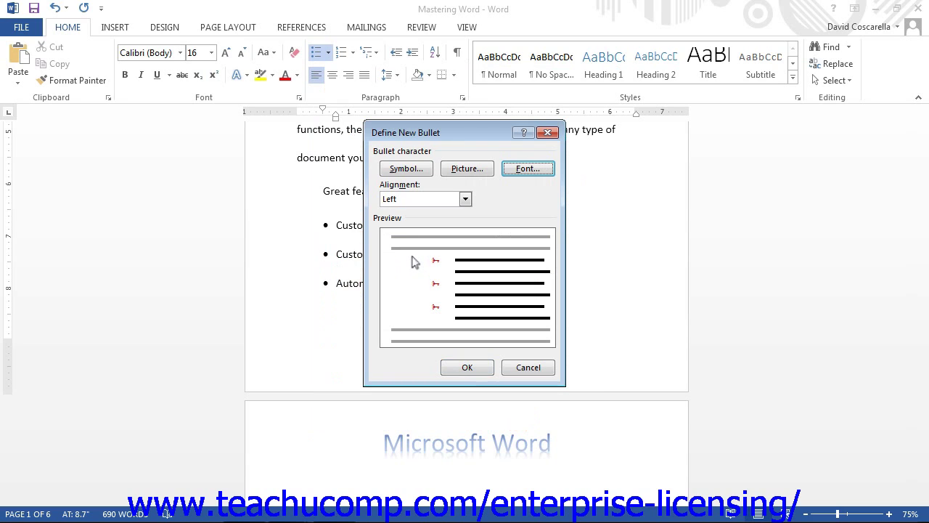
# Centre the dark red key bullet and apply it to the three feature items
pyautogui.click(465, 199)
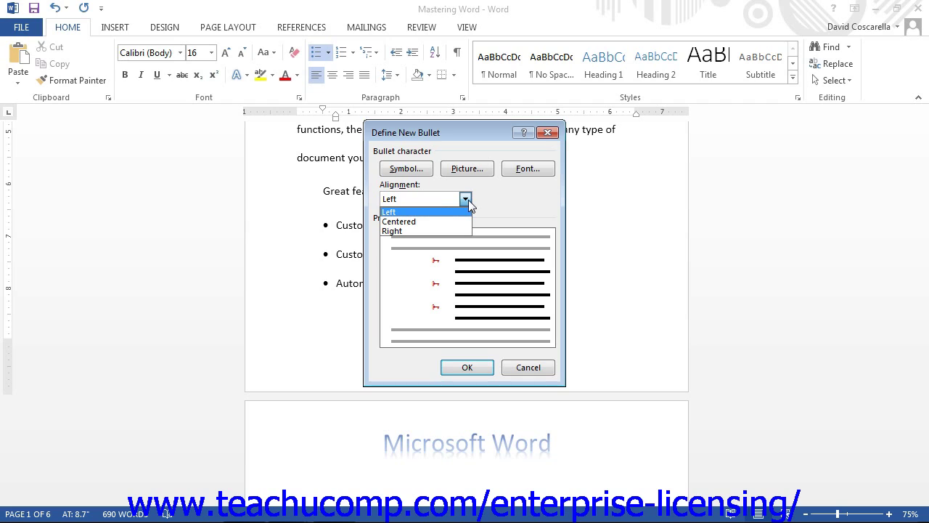
pyautogui.click(446, 221)
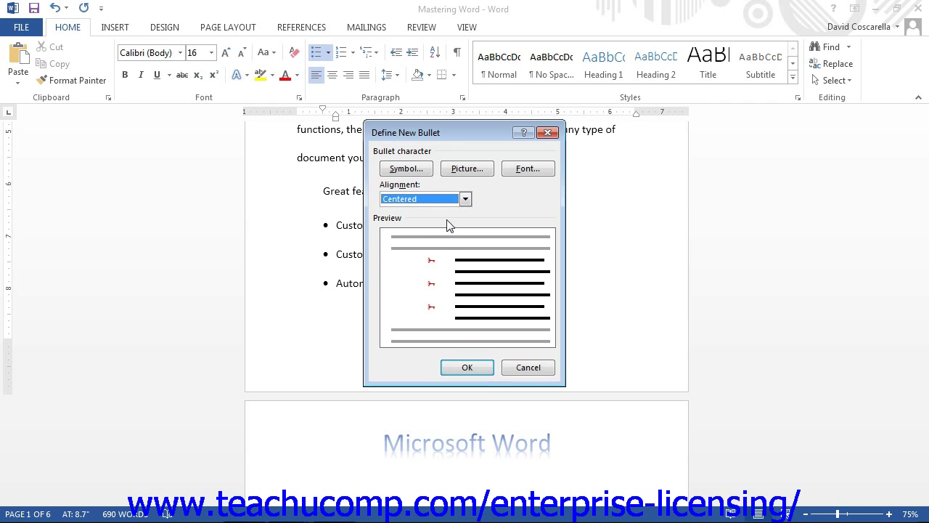
pyautogui.click(471, 365)
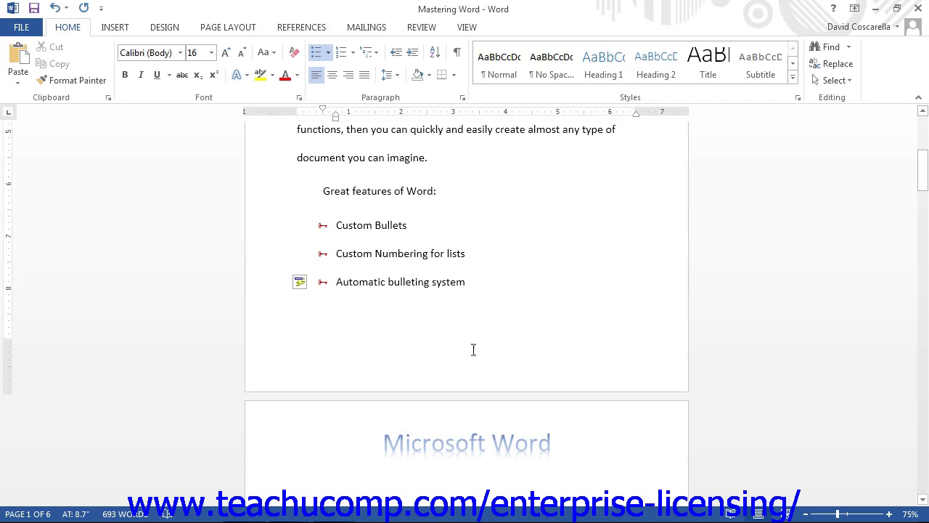
pyautogui.click(353, 53)
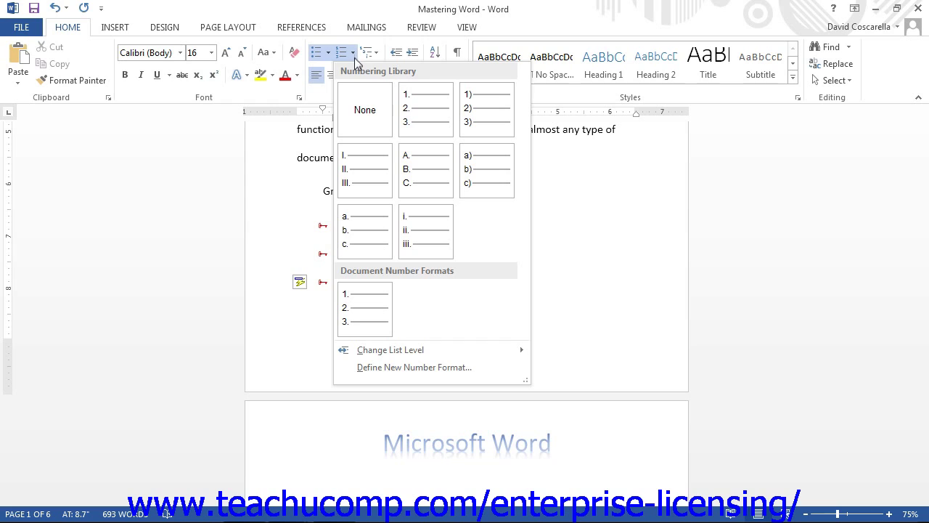
# Define a new number format using the I, II, III numbering style
pyautogui.click(422, 369)
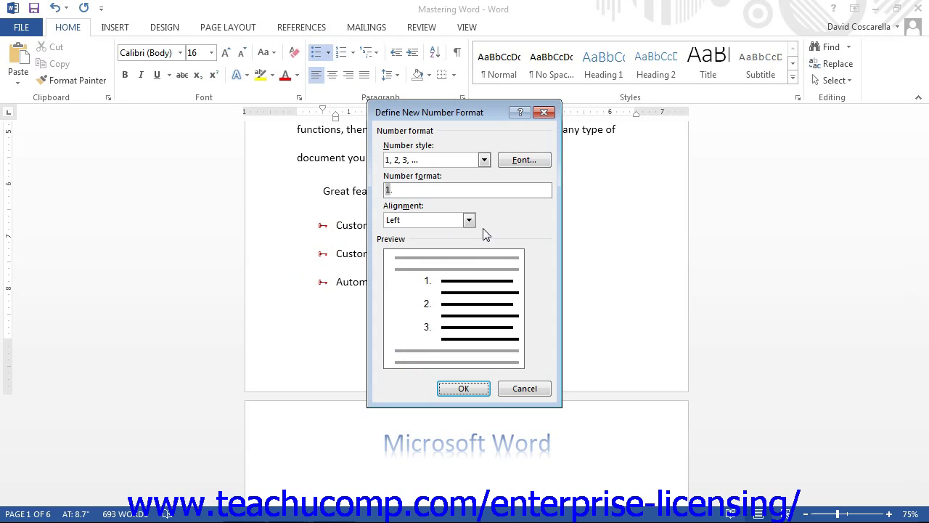
pyautogui.click(484, 160)
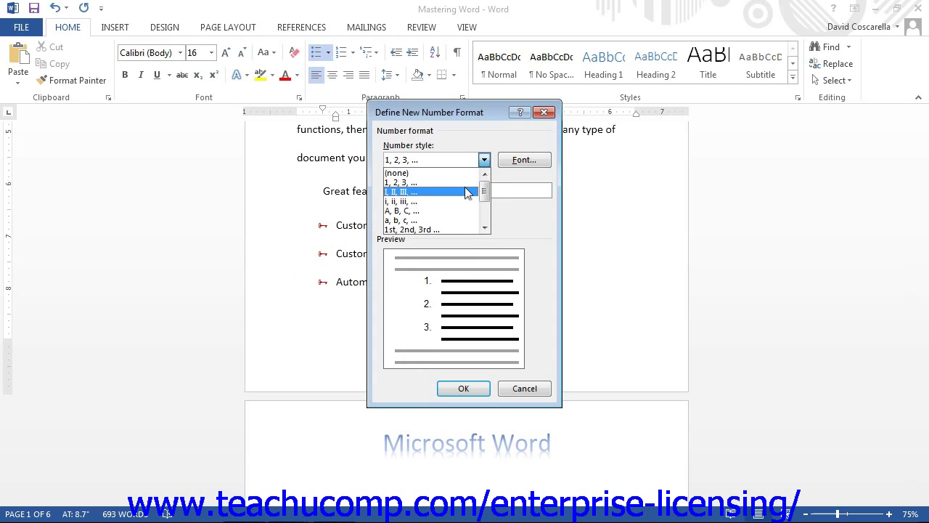
pyautogui.click(469, 191)
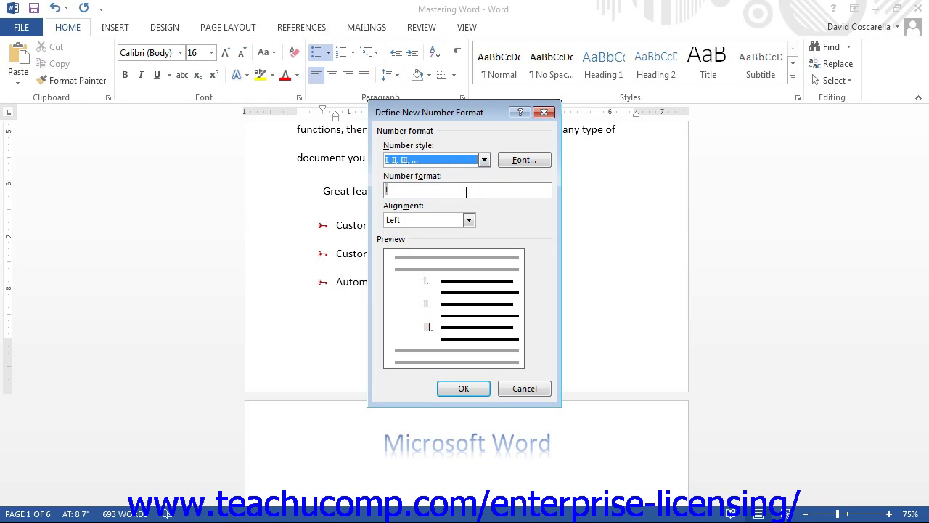
# Set the Roman numerals' font style to Italic
pyautogui.click(525, 160)
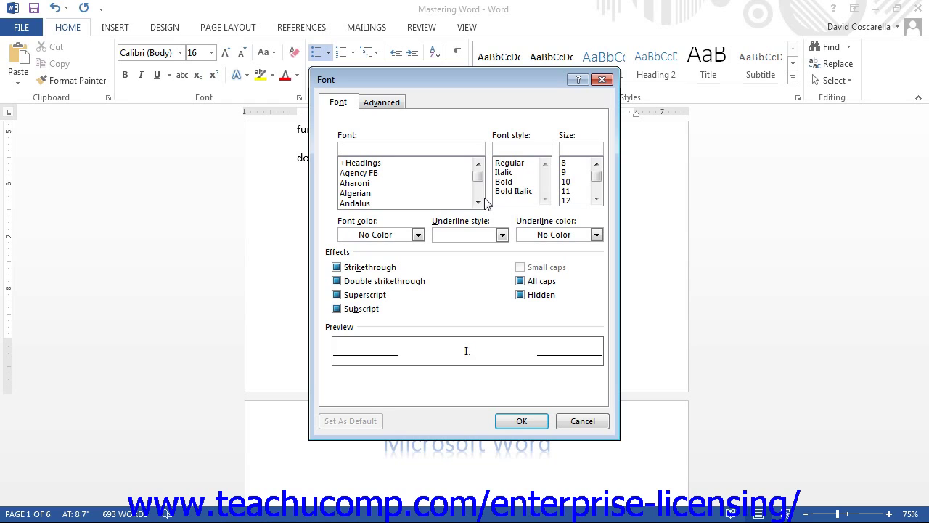
pyautogui.click(511, 173)
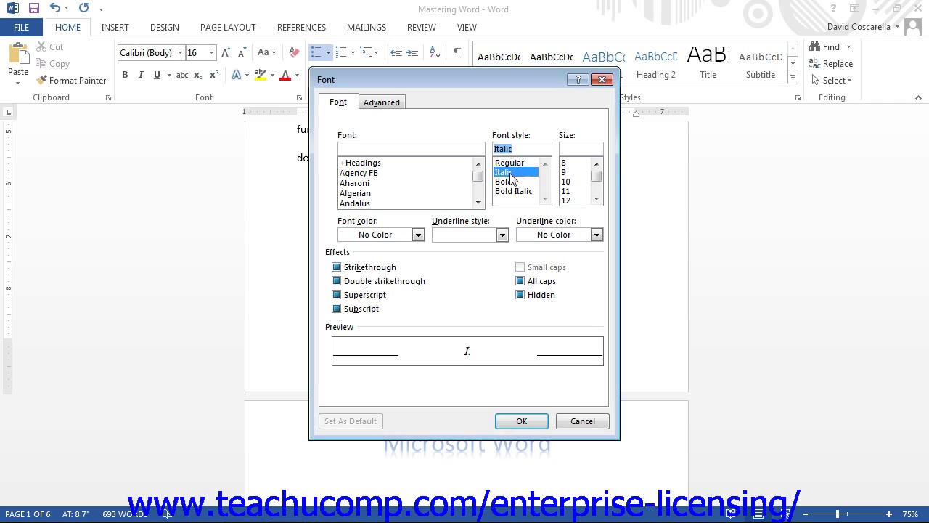
pyautogui.click(527, 421)
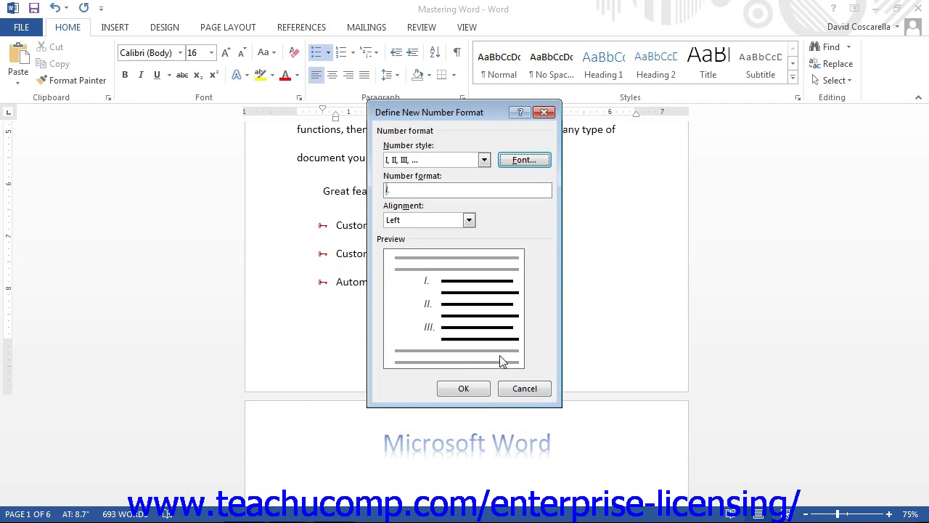
# Add a slash after the numeral, centre the numbers, and apply the format to the list
pyautogui.click(480, 191)
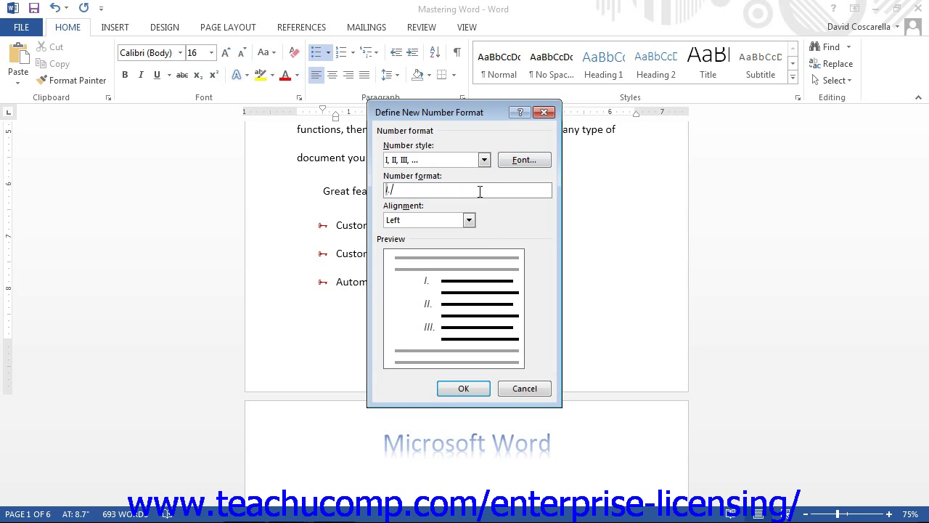
pyautogui.write('/')
pyautogui.write('/')
pyautogui.press('BackSpace')
pyautogui.click(469, 220)
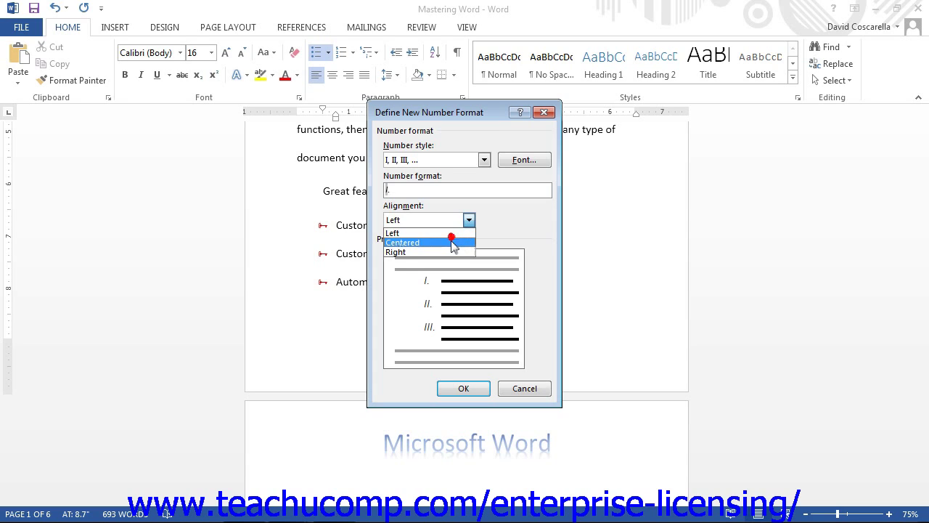
pyautogui.click(452, 242)
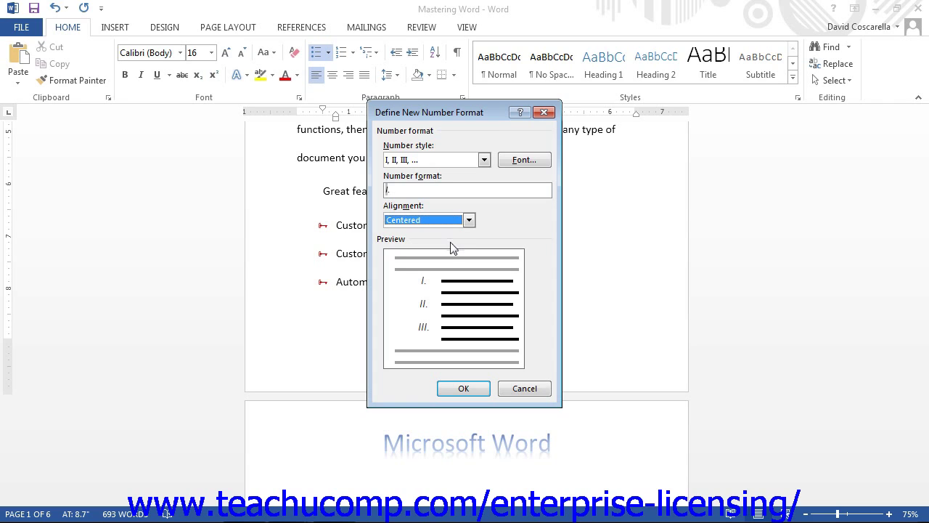
pyautogui.click(479, 394)
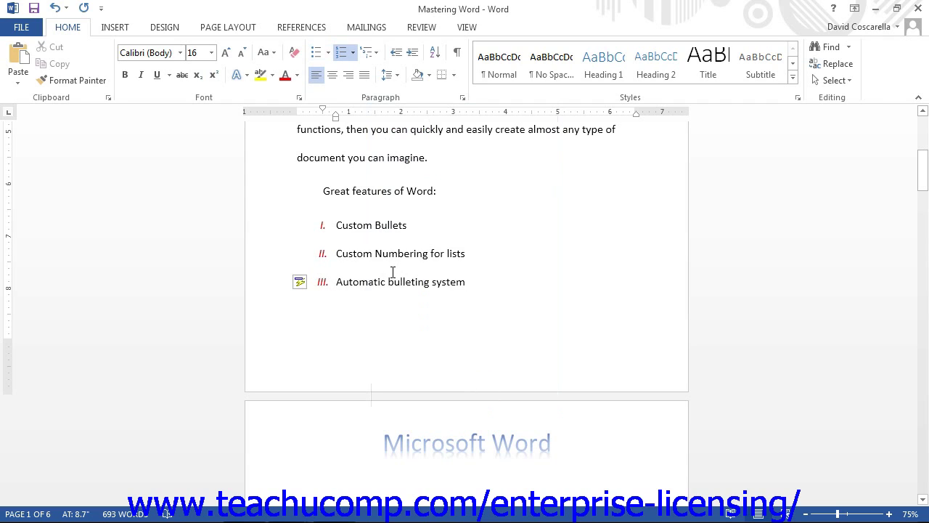
# Open the Numbering gallery to see the new red Roman-numeral format listed
pyautogui.click(353, 52)
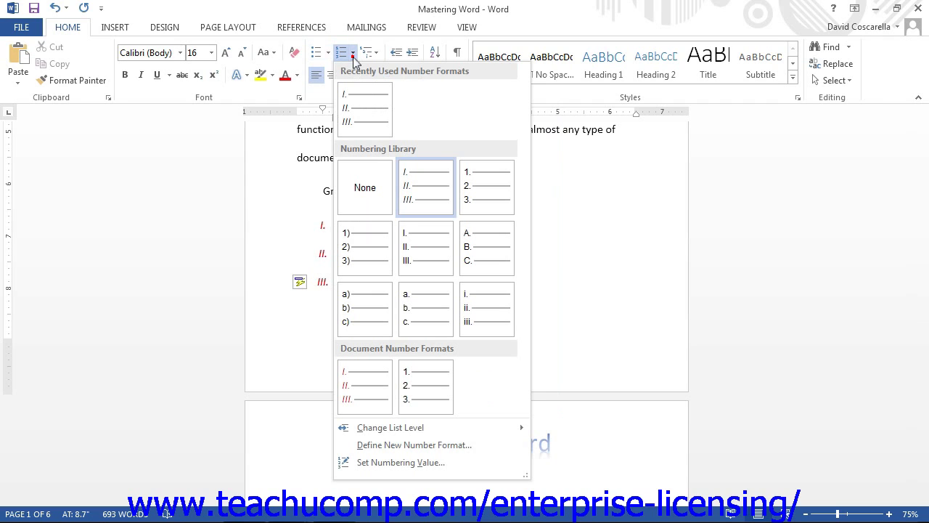